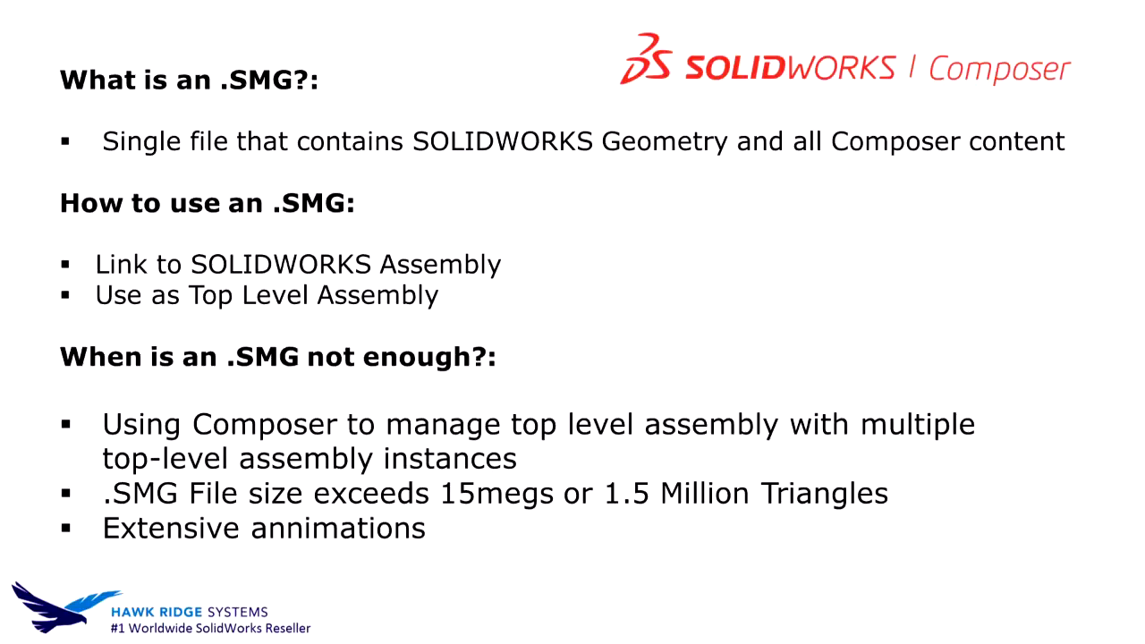
Switch to SolidWorks Composer, open 0000_Baja_RC.smg as a regular document, and fit the whole car in the viewport
key("alt+Tab")
key("alt+Tab")
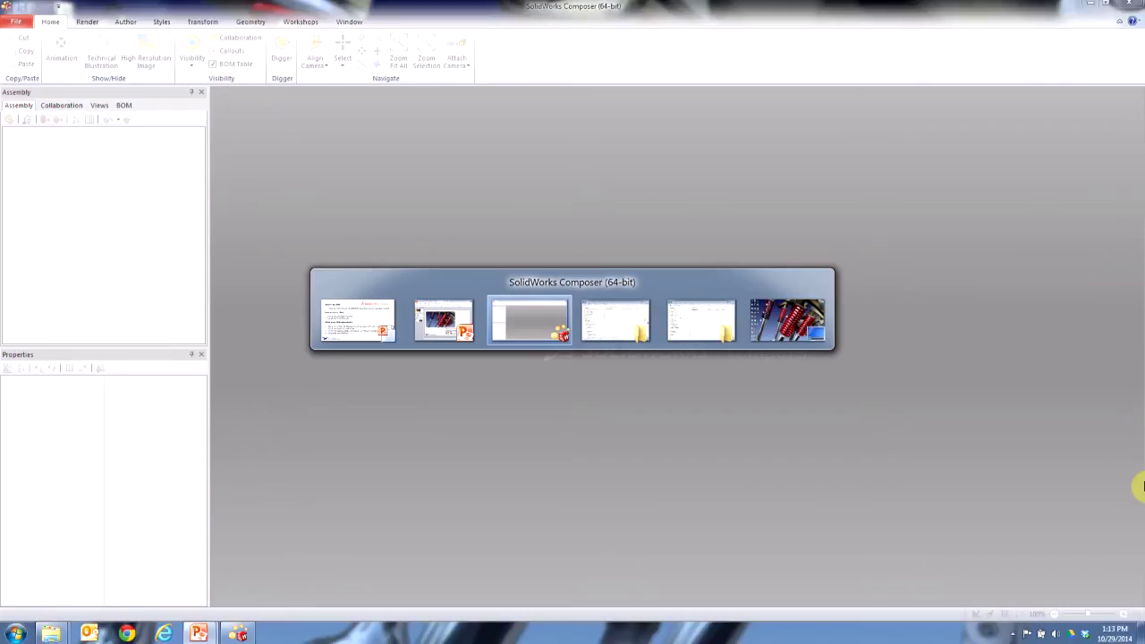
left_click(20, 23)
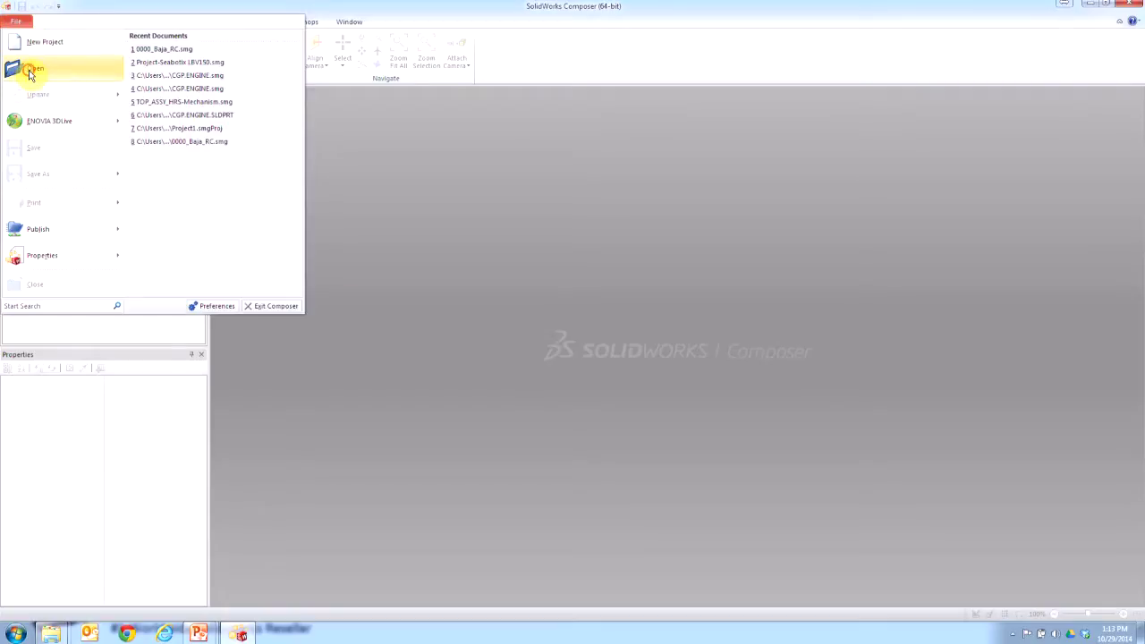
left_click(30, 69)
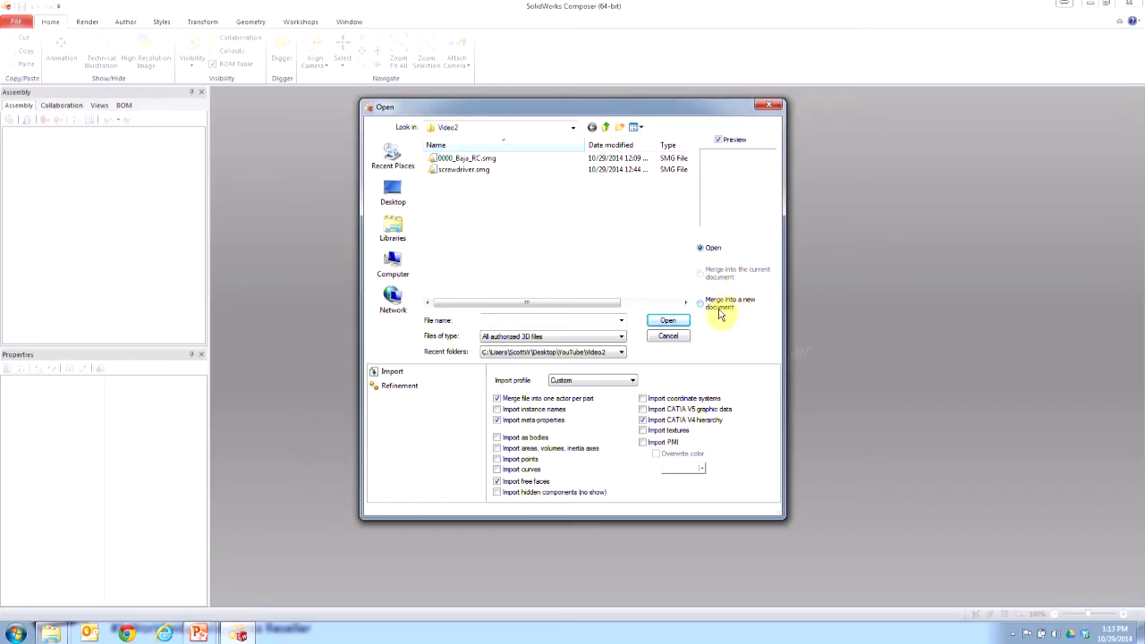
left_click(481, 159)
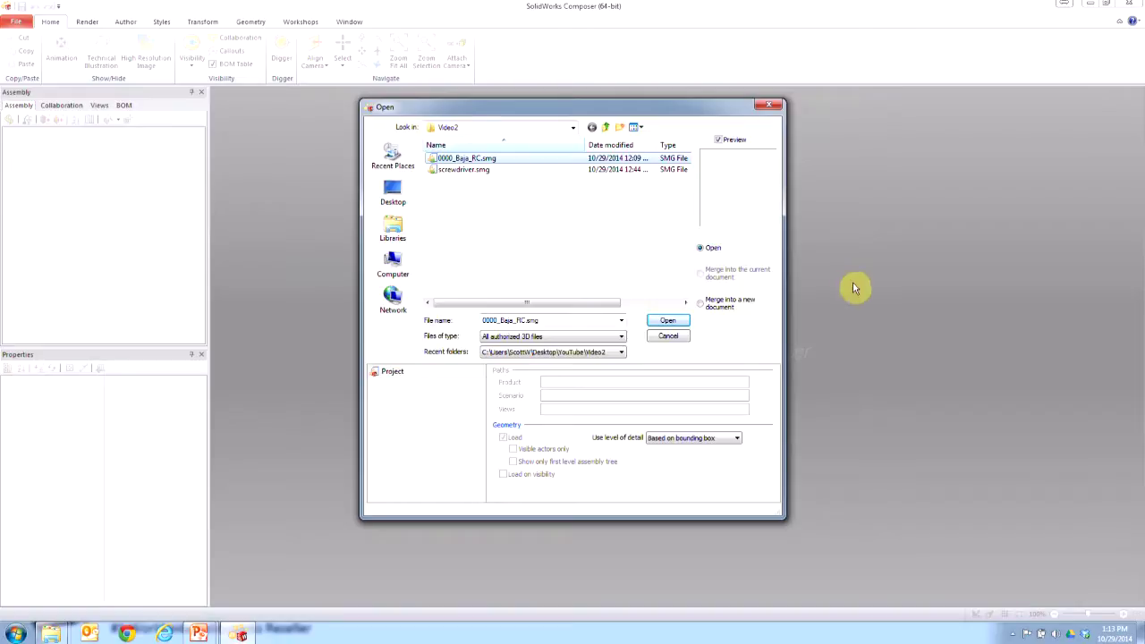
left_click(674, 322)
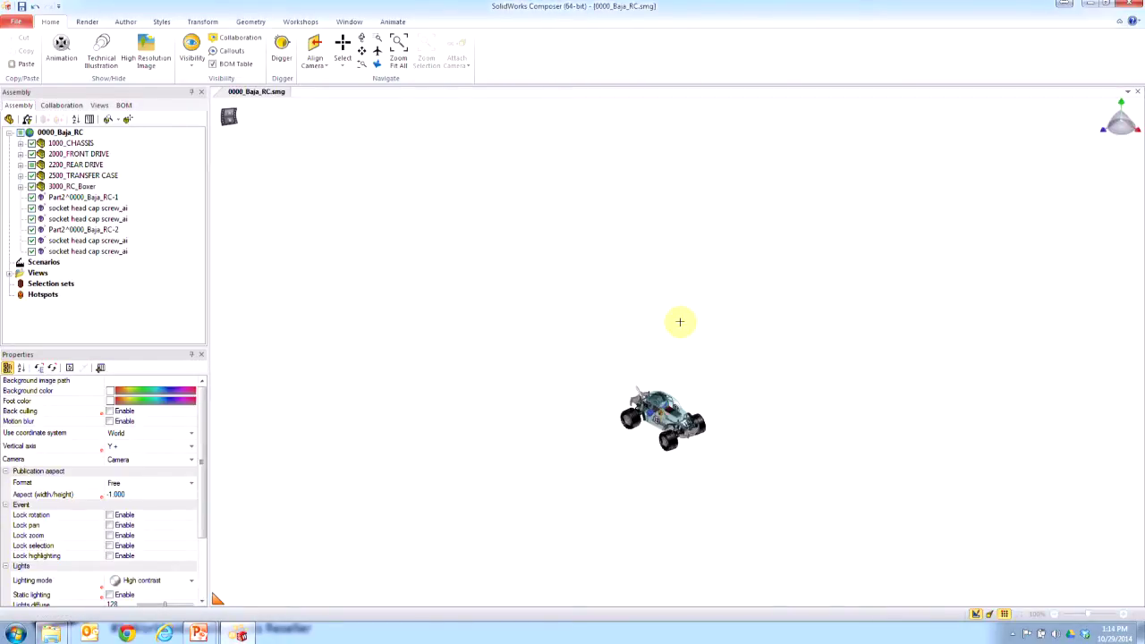
scroll(680, 322, "up", 2)
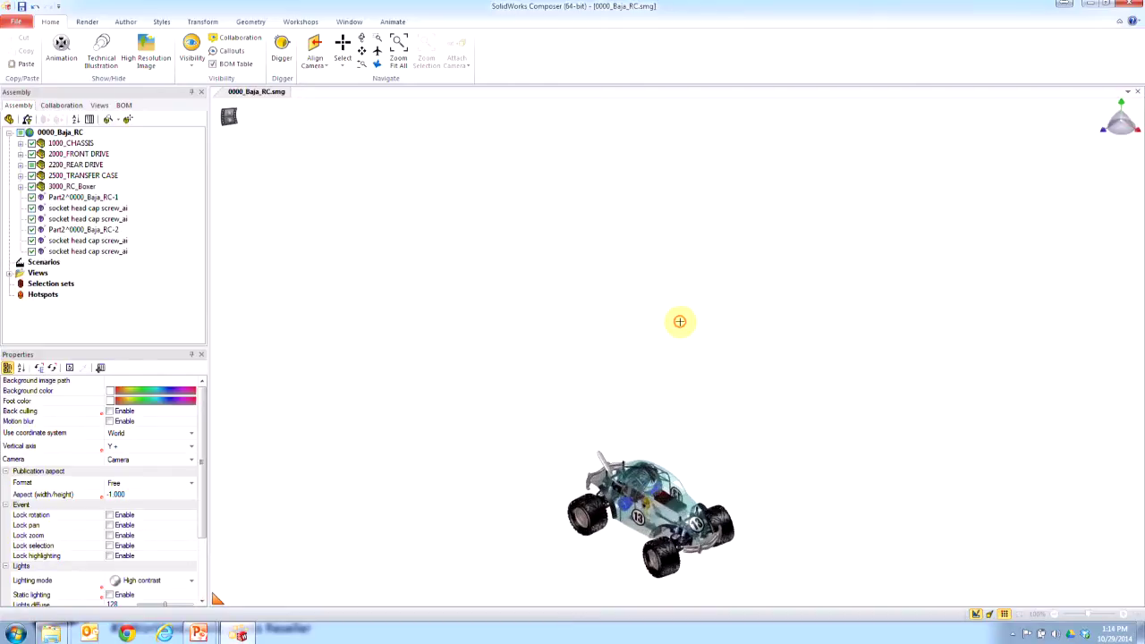
scroll(685, 334, "up", 1)
key("f")
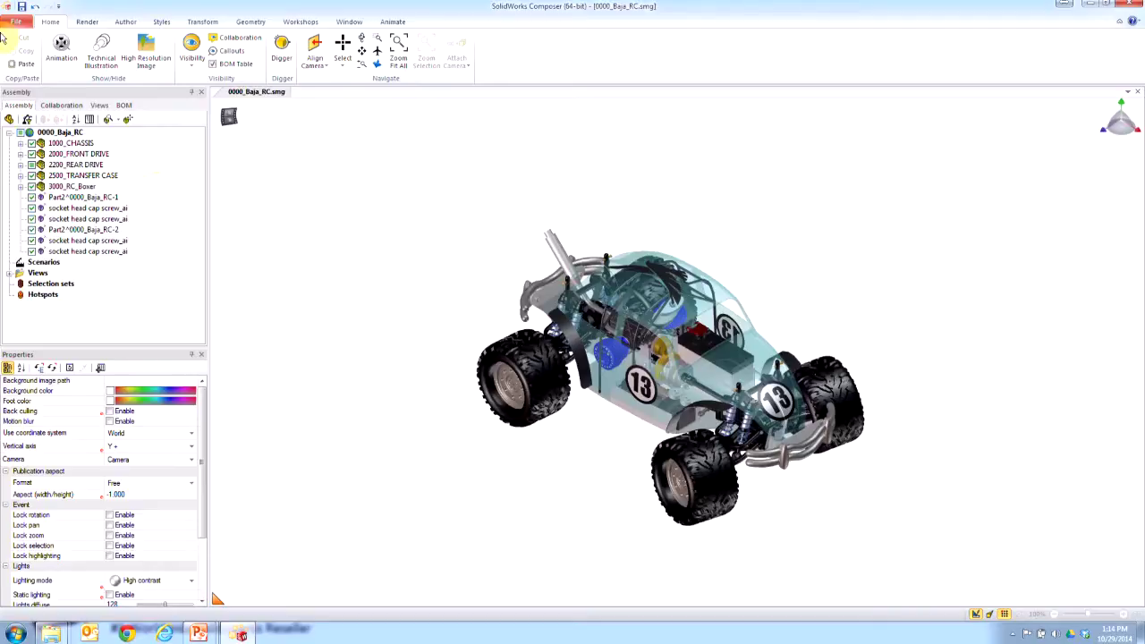
Close the 0000_Baja_RC.smg document without saving its changes
left_click(279, 104)
left_click(1138, 92)
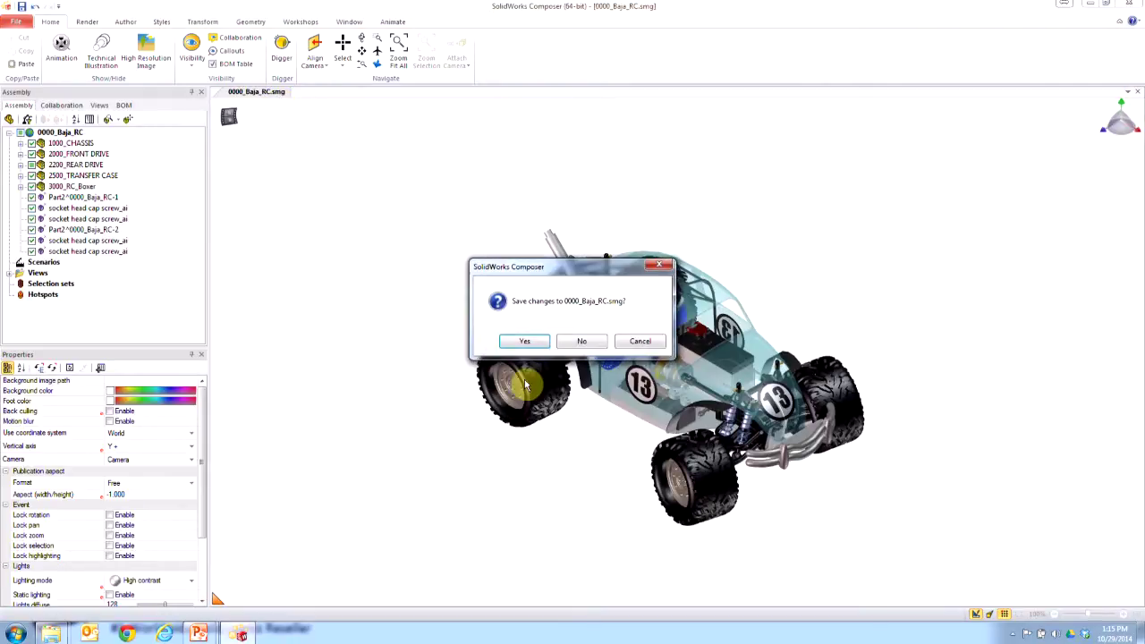
left_click(580, 341)
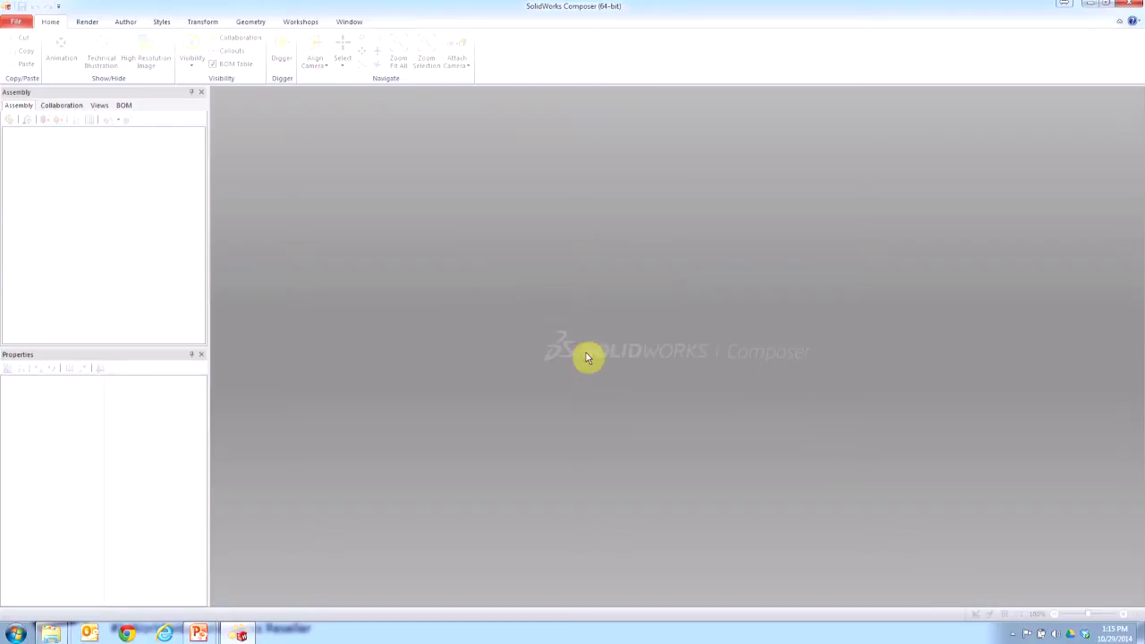
Load 0000_Baja_RC.smg from the Video2 folder with the Merge into a new document option
left_click(17, 22)
left_click(35, 70)
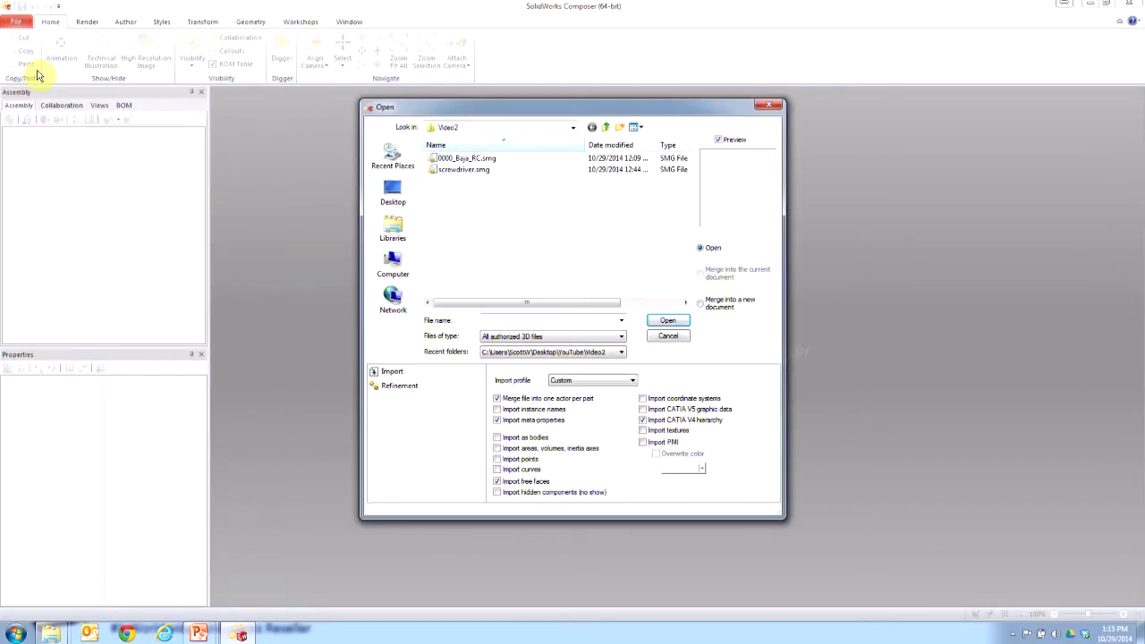
left_click(461, 157)
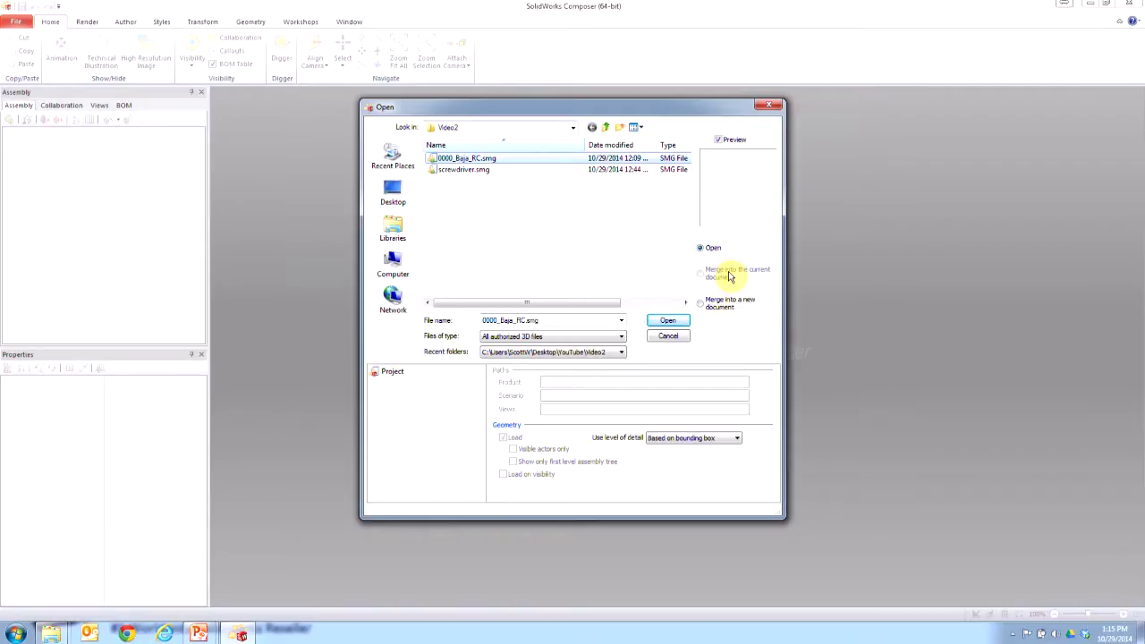
left_click(729, 304)
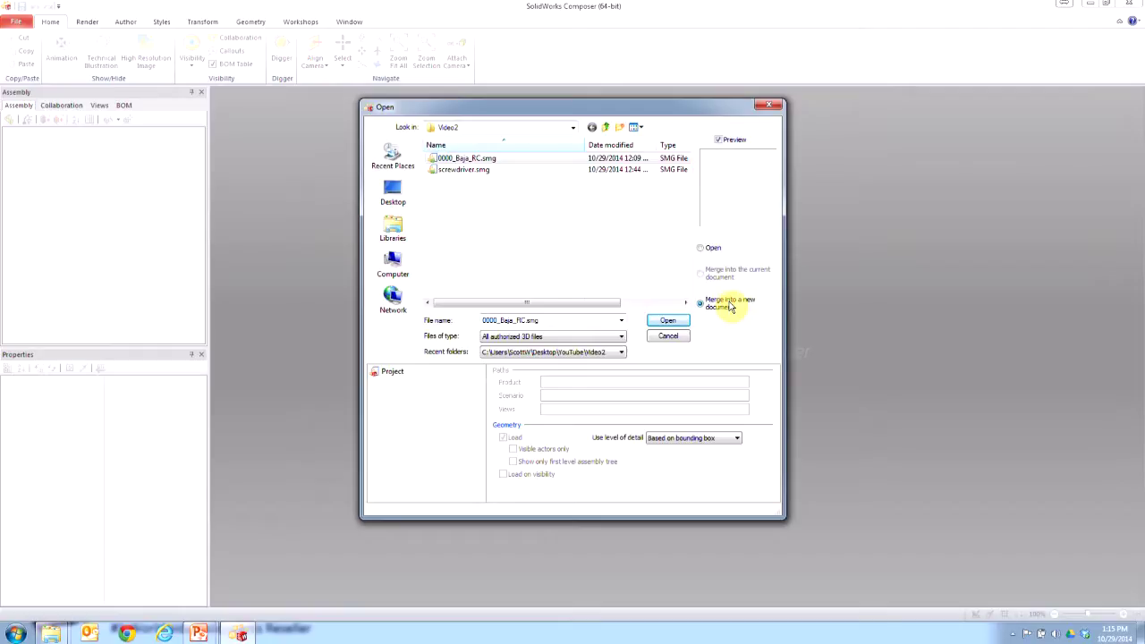
left_click(662, 322)
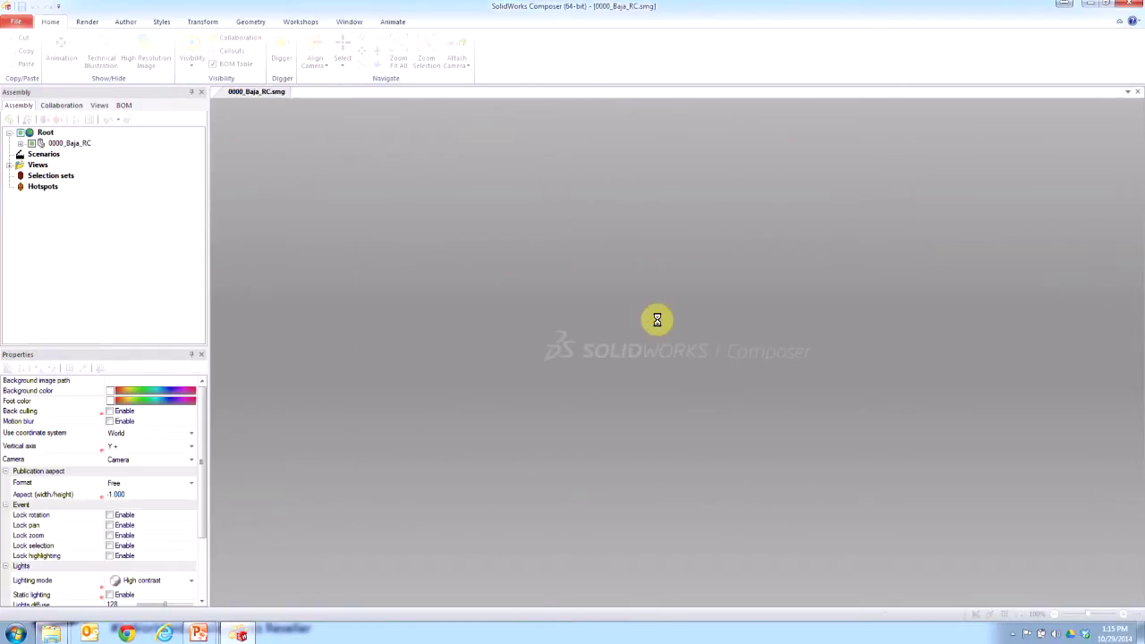
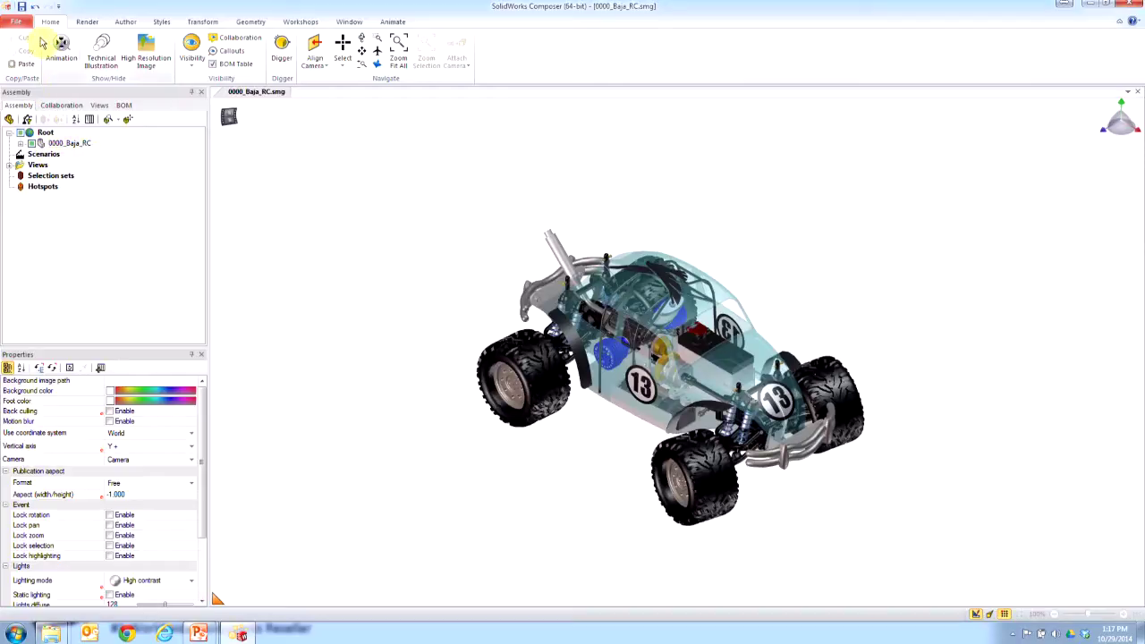
Merge screwdriver.smg from the Video2 folder into the current document alongside the Baja car
left_click(16, 22)
left_click(36, 69)
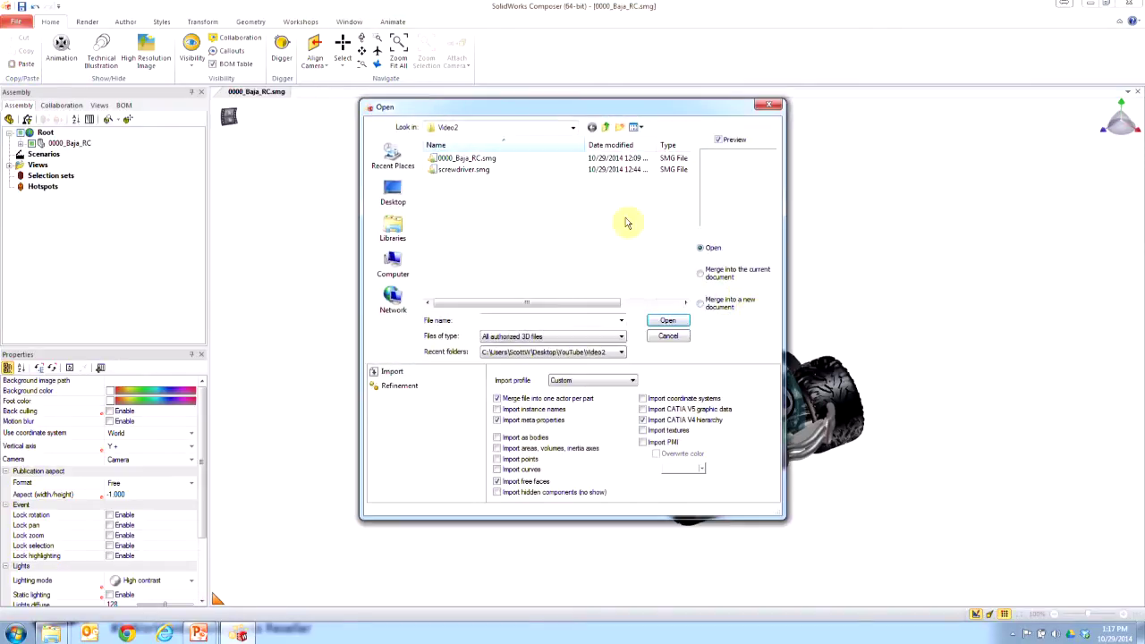
left_click(463, 171)
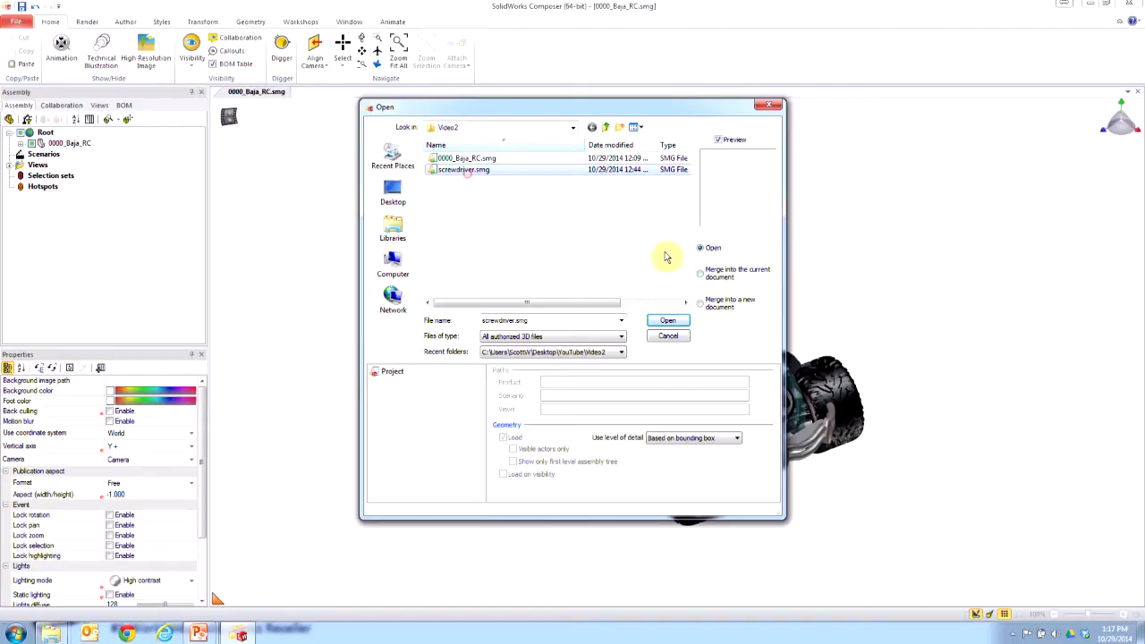
left_click(707, 271)
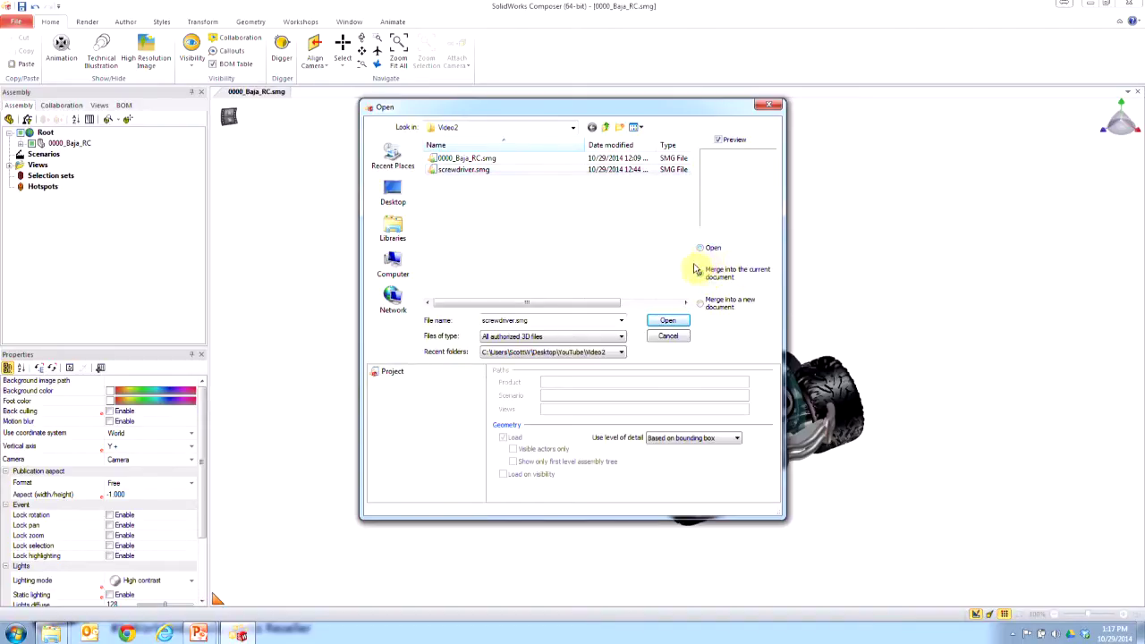
left_click(668, 320)
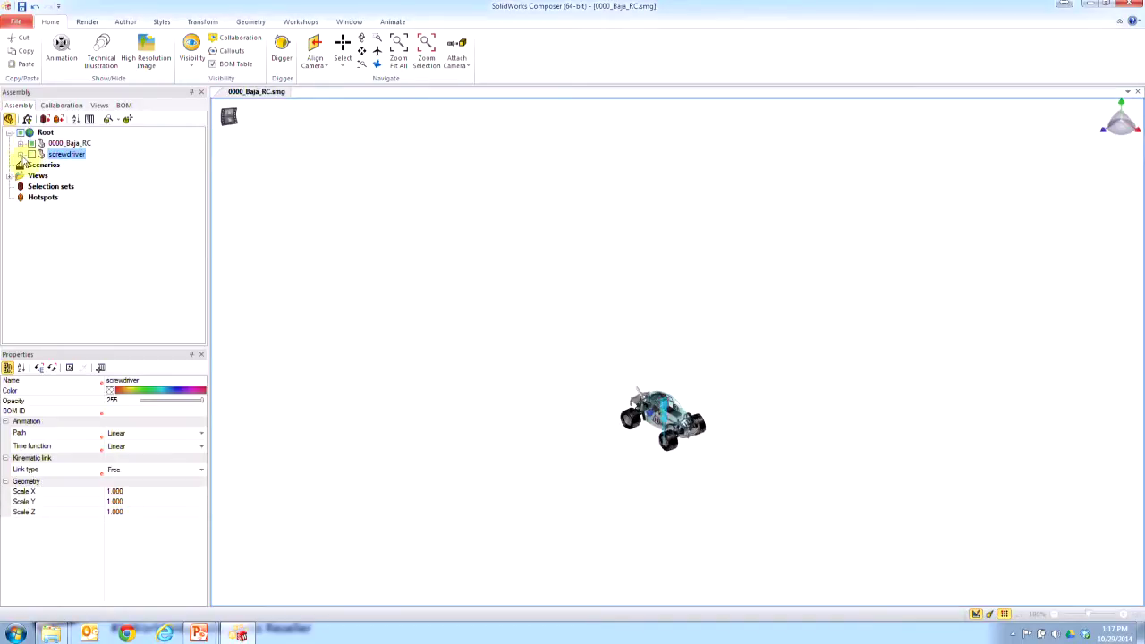
Translate the screwdriver out of the car body so it stands clear beside the front end, and deselect it
scroll(685, 426, "up", 3)
scroll(685, 427, "down", 3)
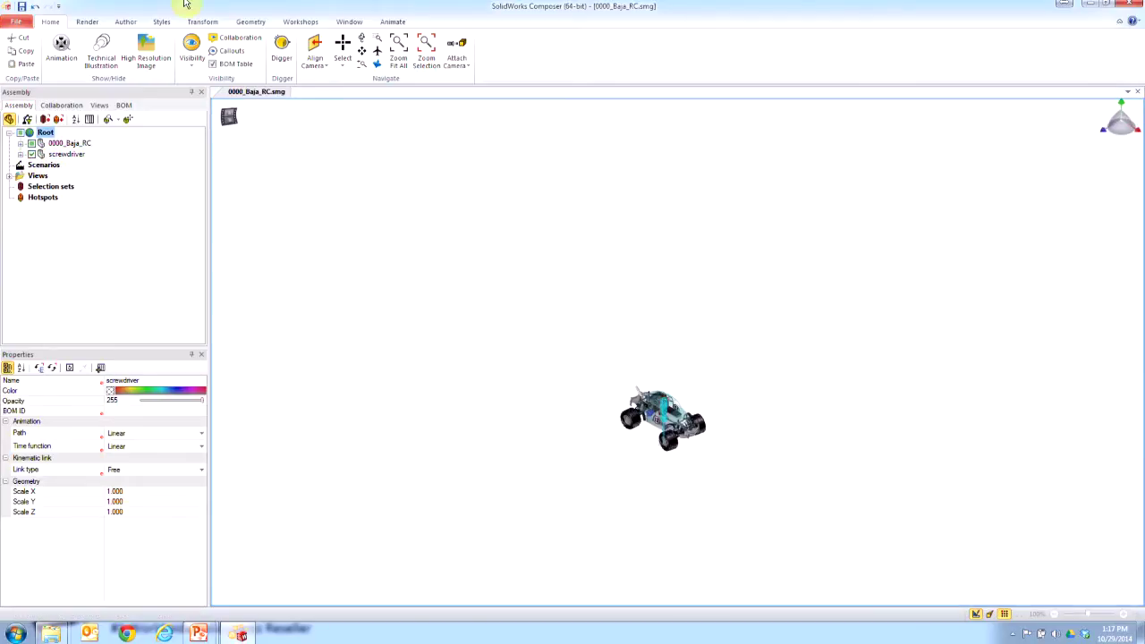
left_click(202, 21)
scroll(614, 435, "up", 3)
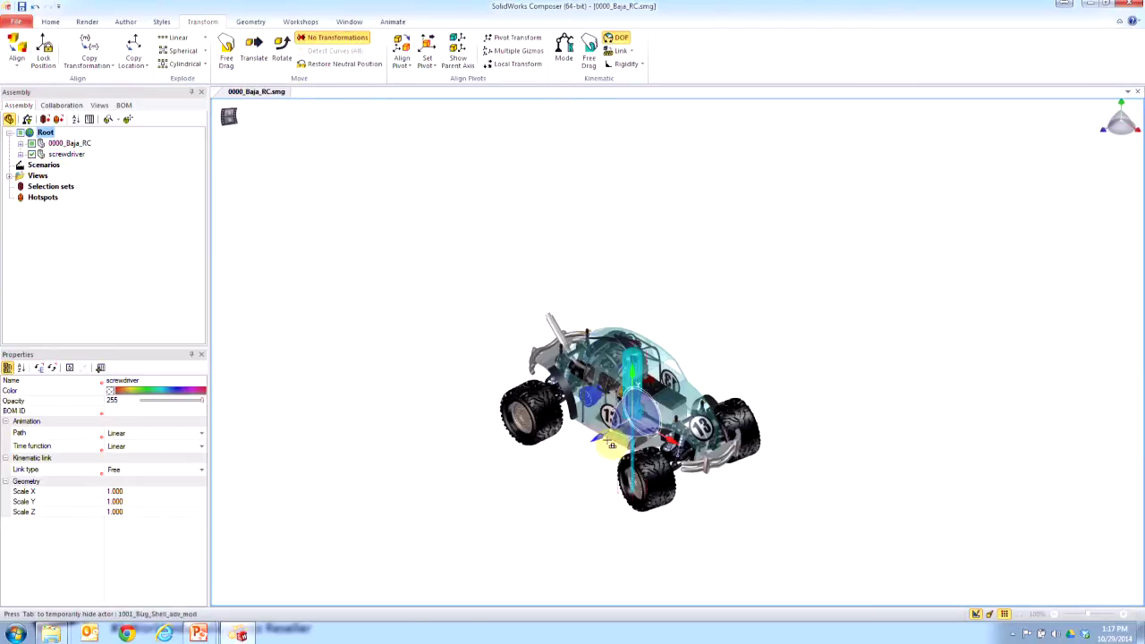
key("t")
left_click_drag(596, 434, 842, 445)
left_click(773, 427)
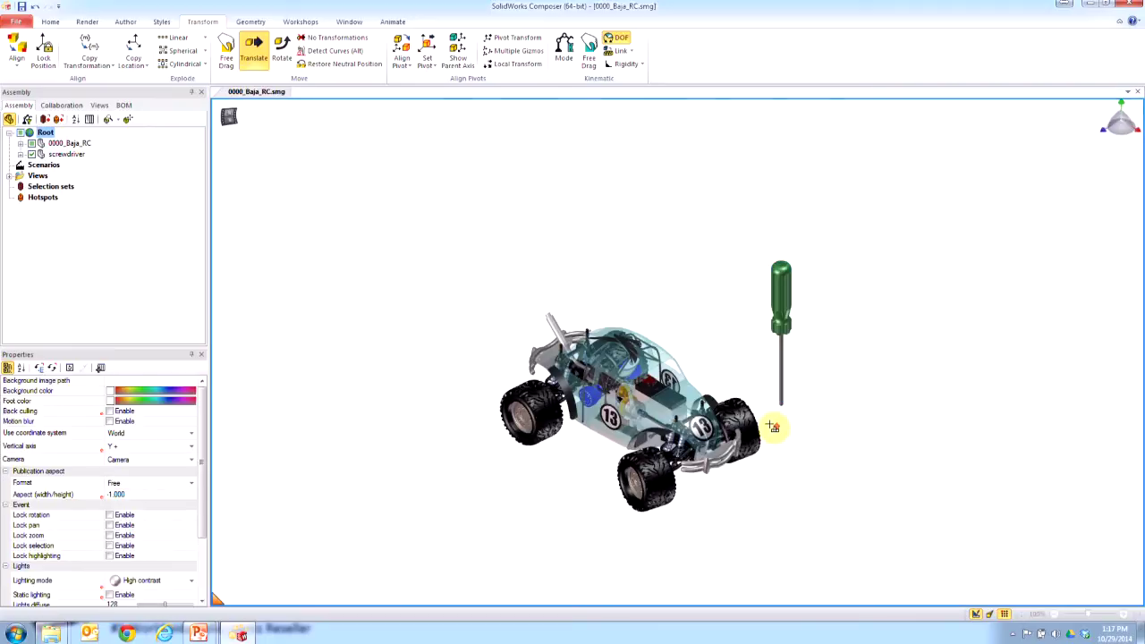
scroll(770, 428, "up", 4)
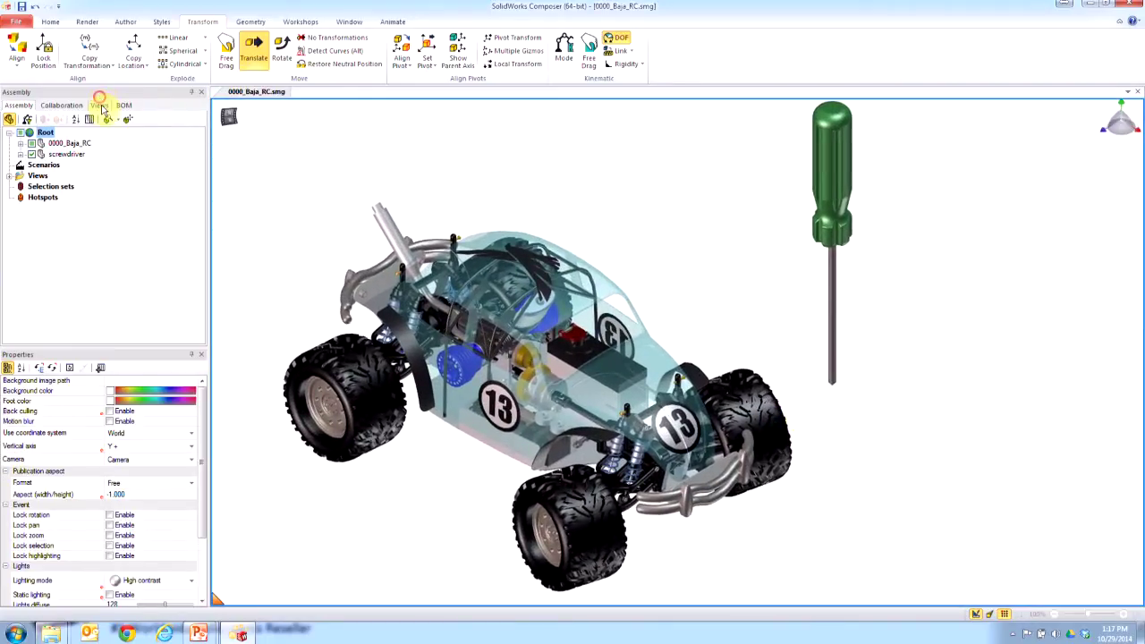
Check the document's views and assembly tree, and switch back to the PowerPoint slide show about .SMG files
left_click(99, 105)
left_click(18, 104)
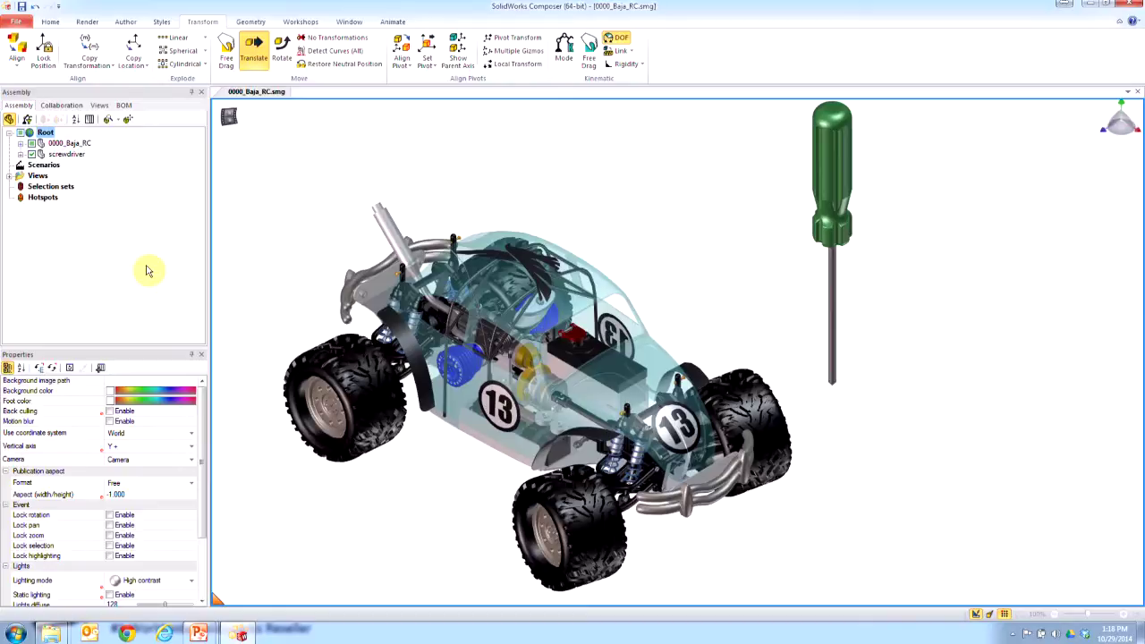
mouse_move(198, 632)
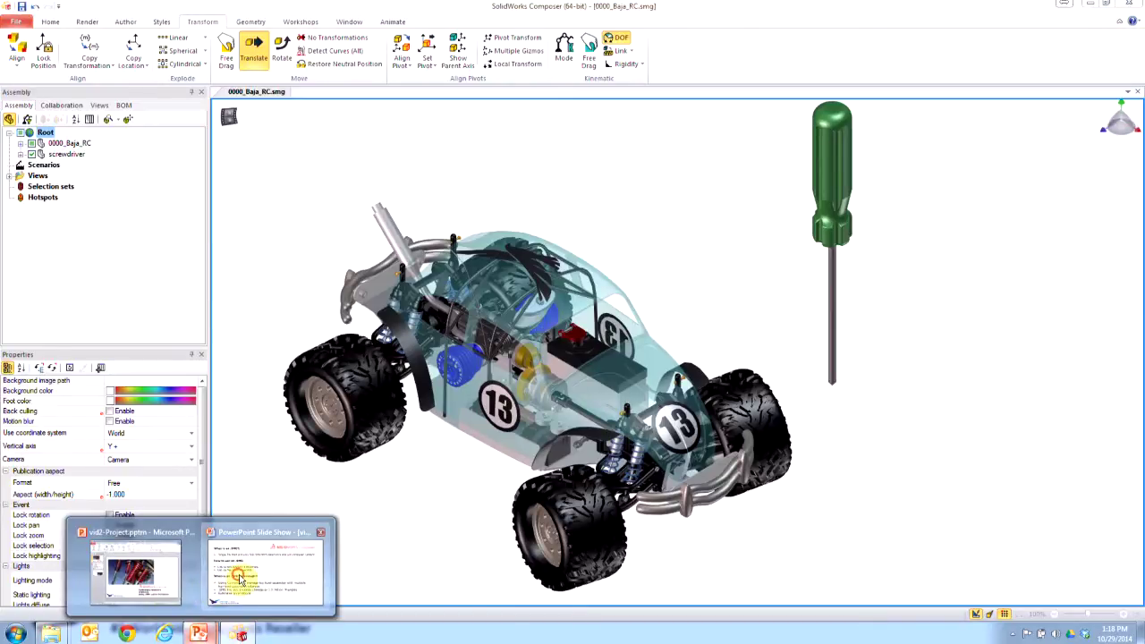
left_click(240, 580)
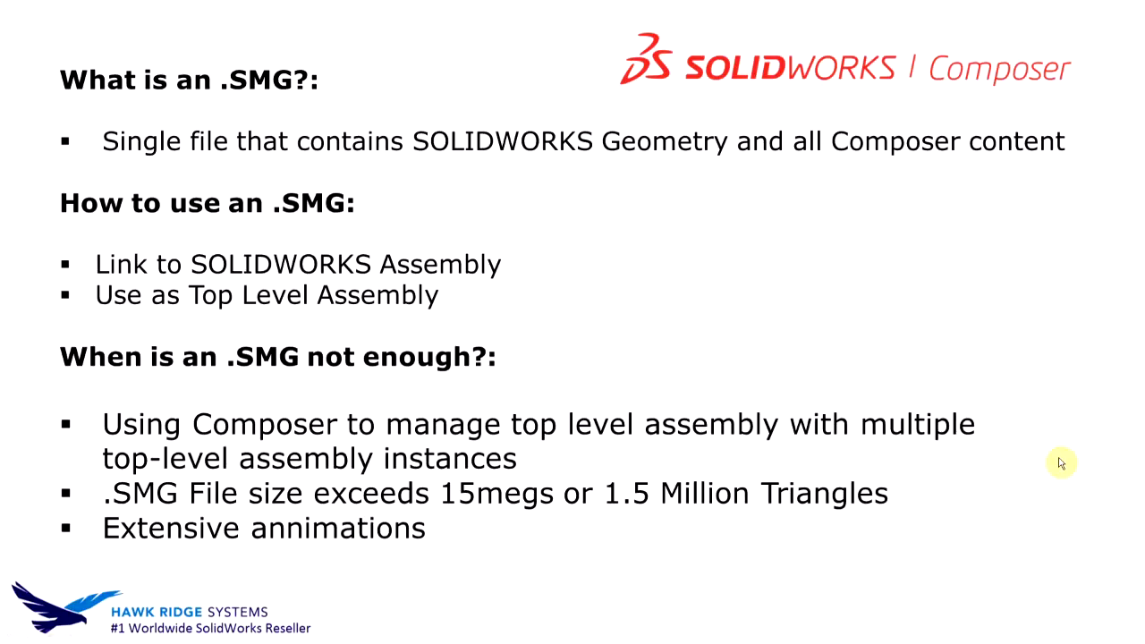